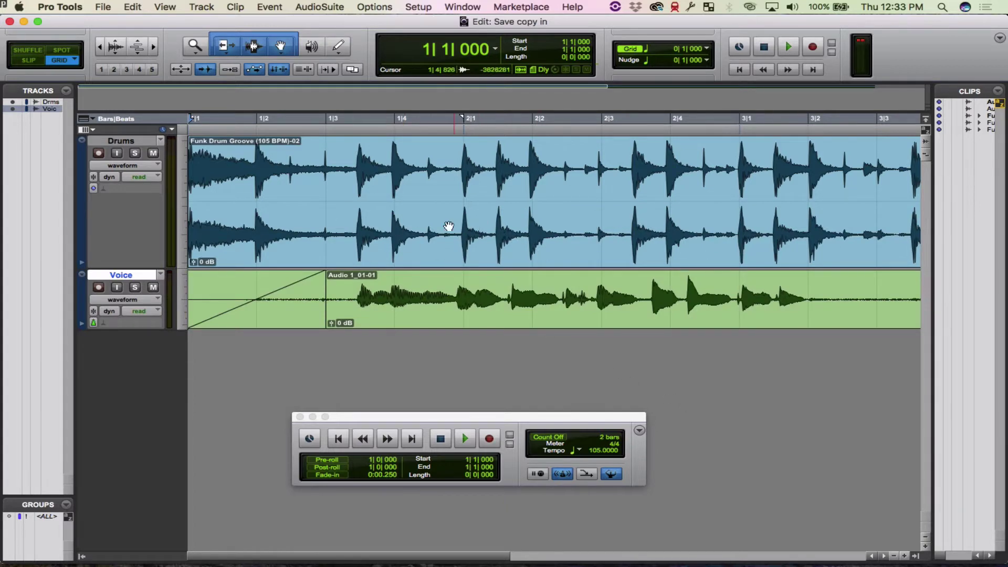
In Finder, inspect the Save copy in session folder, its .ptx file and Audio Files wavs.
key(super+Tab)
key(super+Tab)
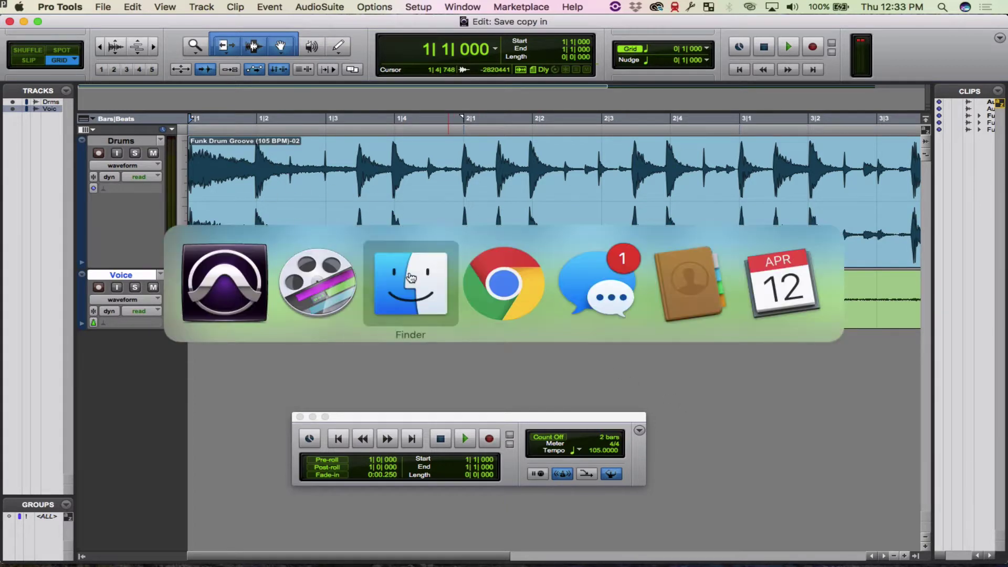
click(155, 83)
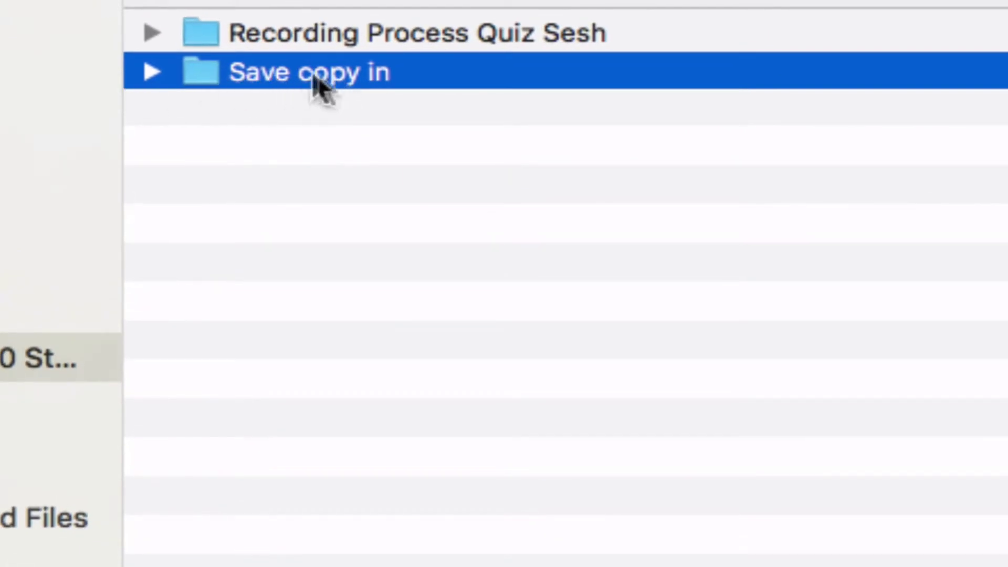
double_click(223, 73)
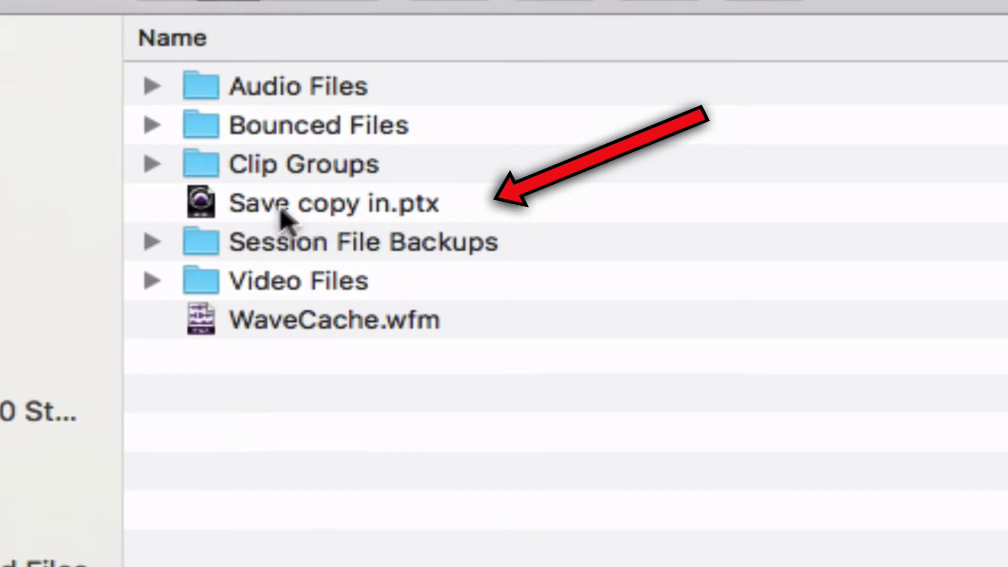
click(284, 201)
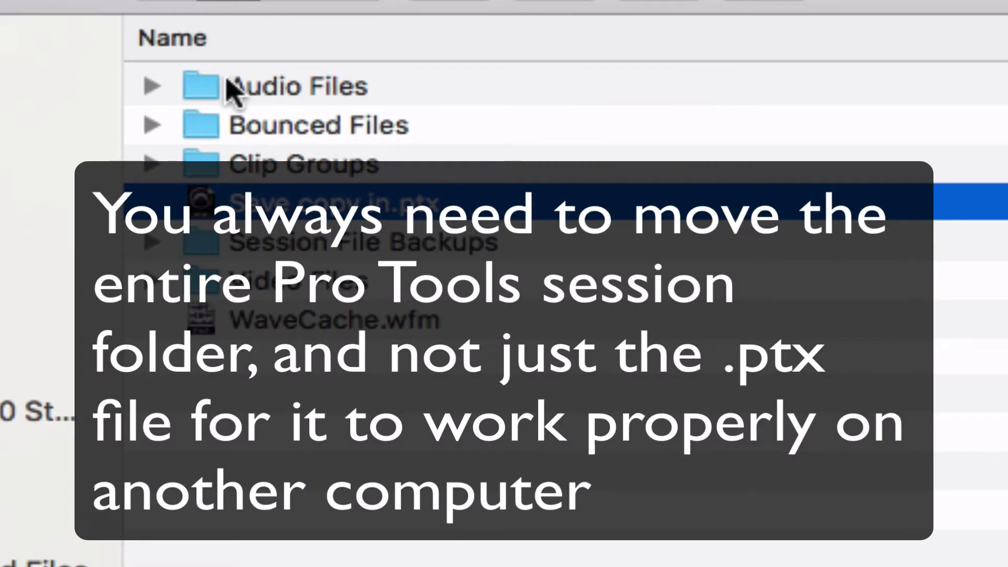
click(237, 87)
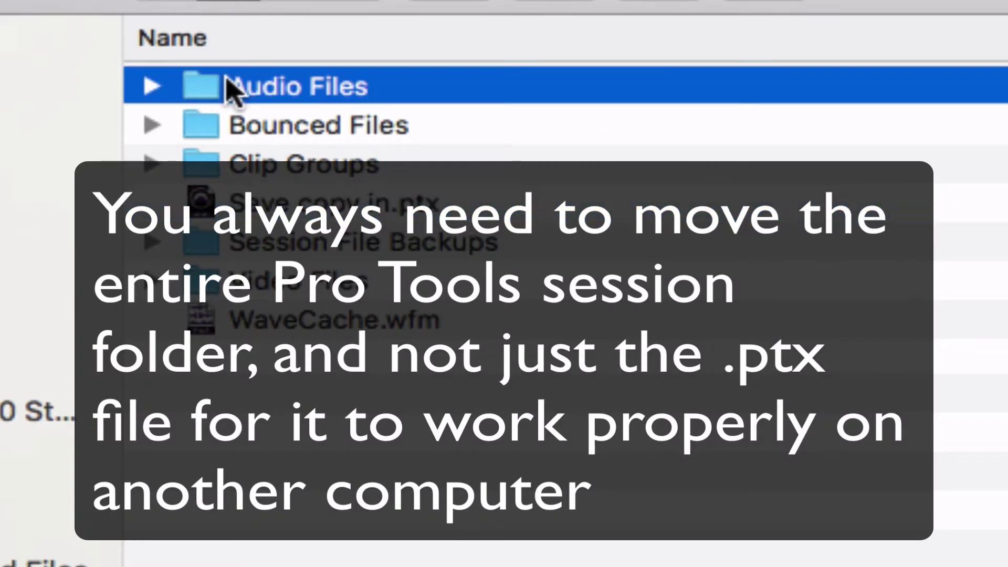
click(151, 87)
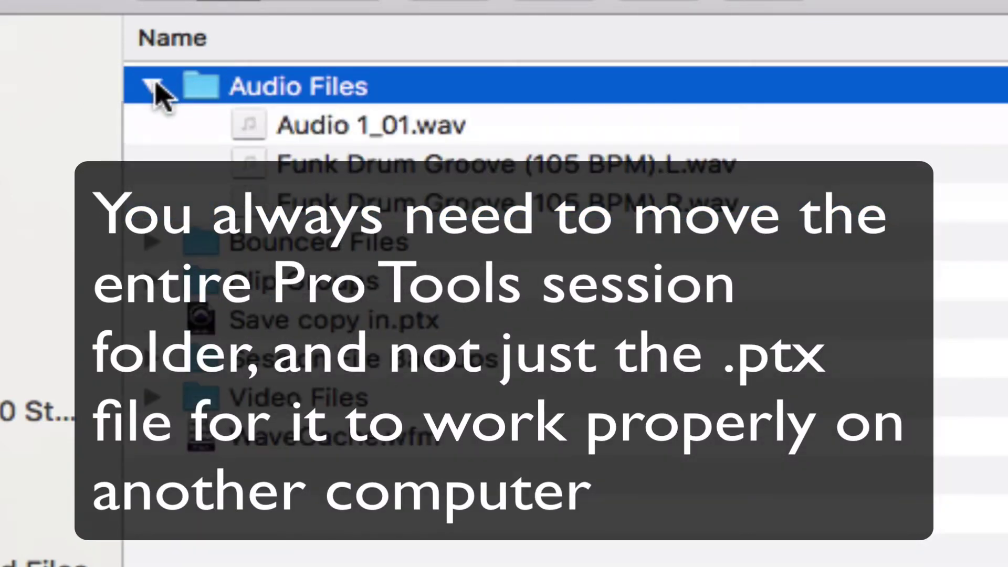
click(152, 86)
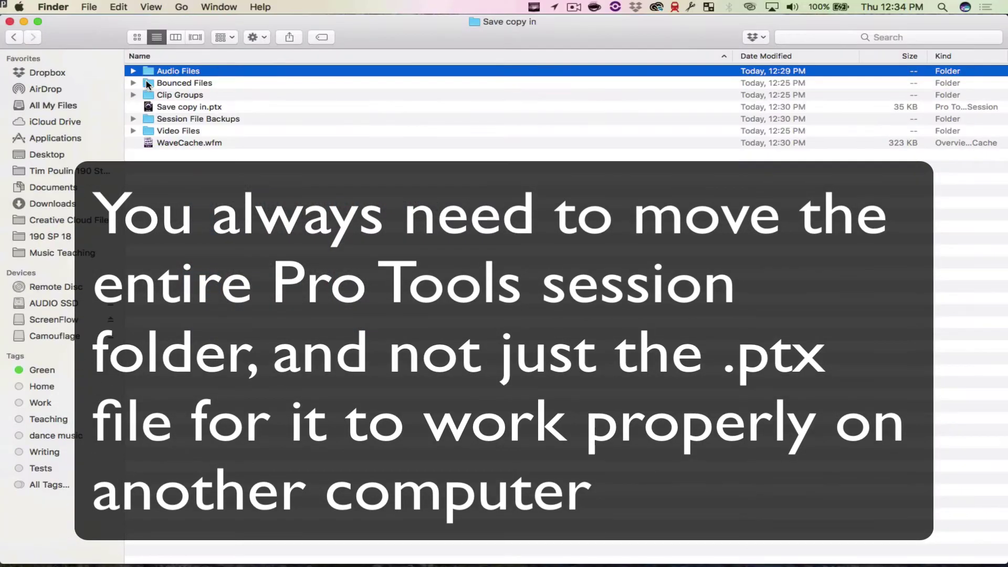
Return to the Tim Poulin 190 Student Files folder and briefly expand Save copy in.
click(15, 37)
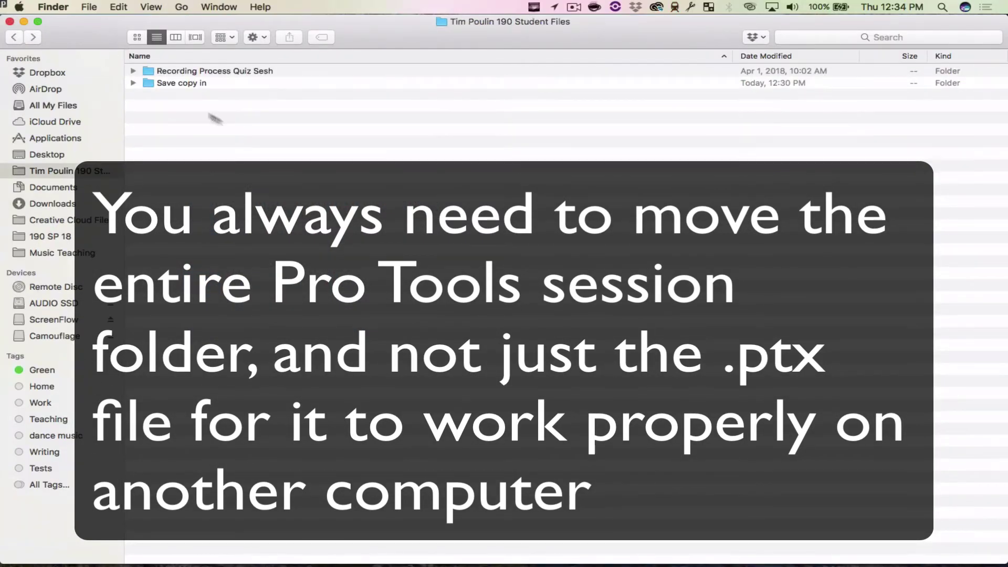
click(153, 84)
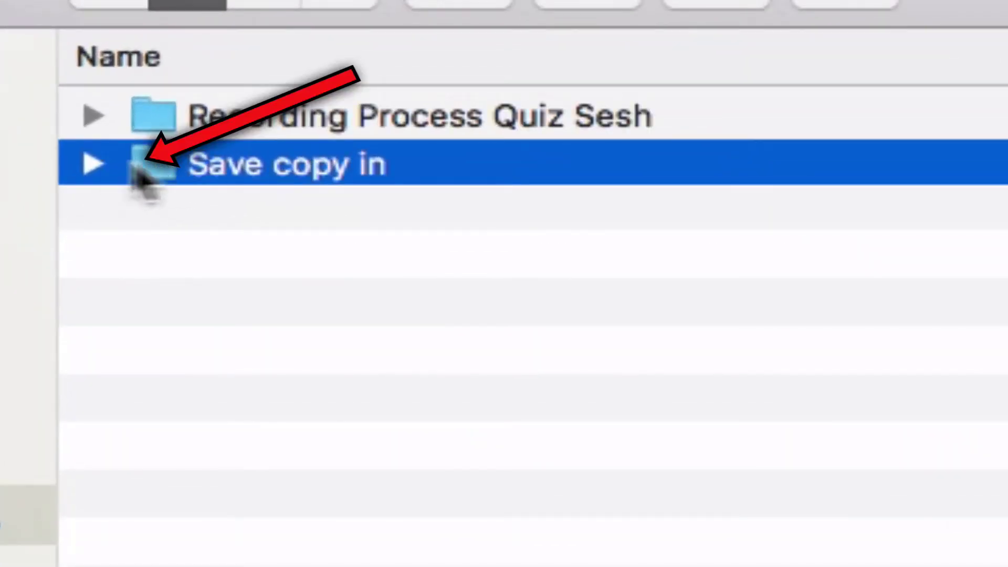
click(90, 166)
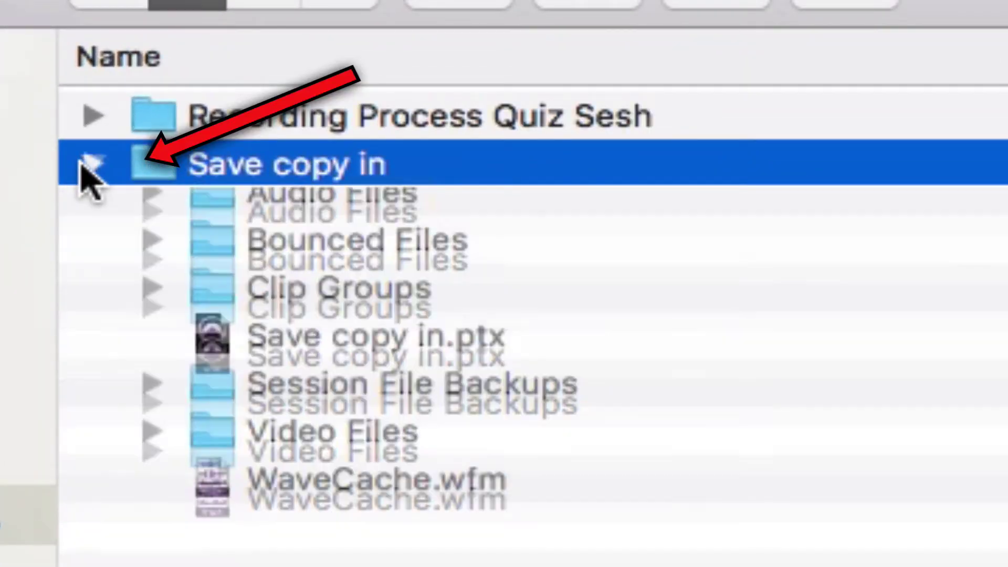
click(91, 165)
click(409, 394)
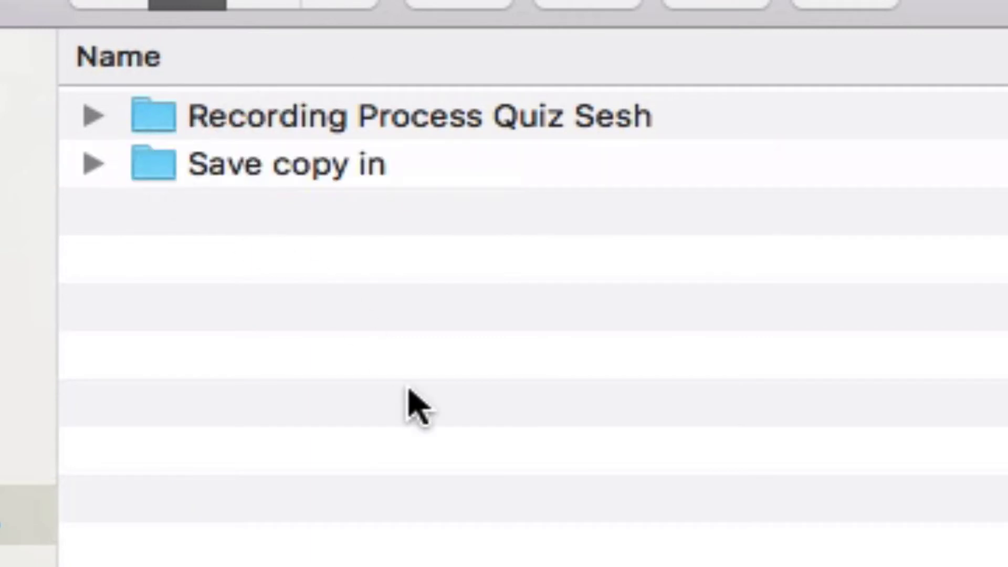
click(190, 181)
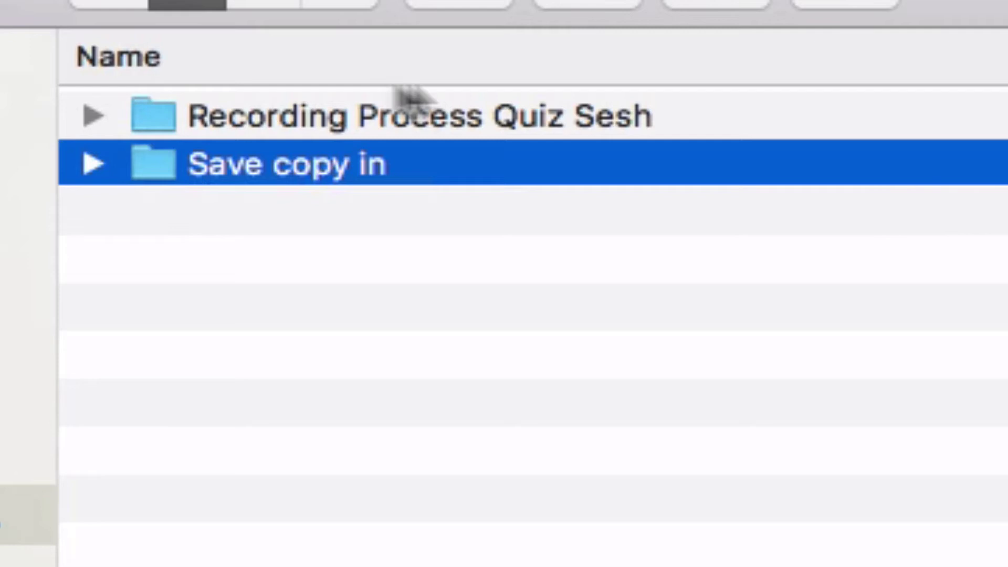
click(93, 164)
click(151, 213)
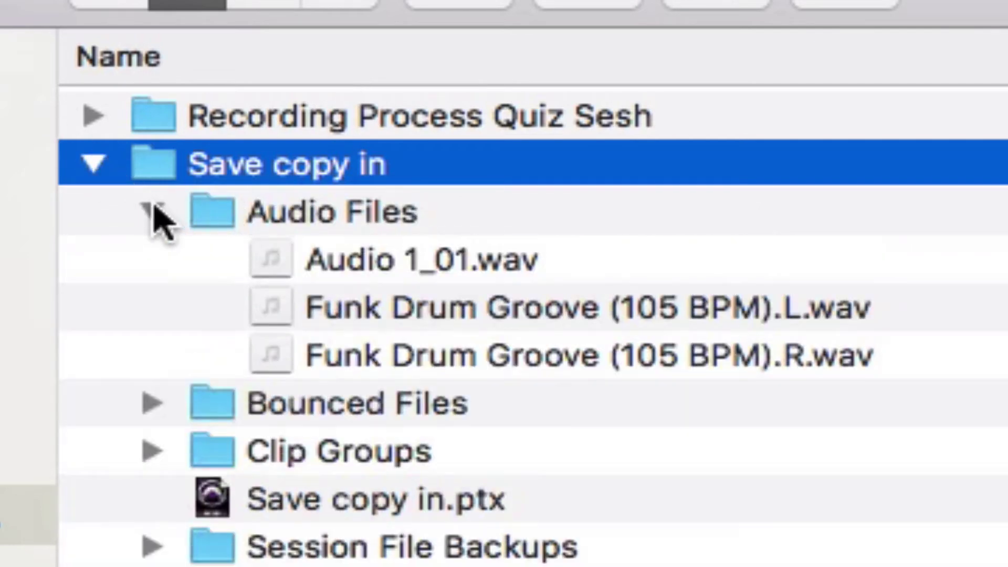
click(151, 212)
click(94, 164)
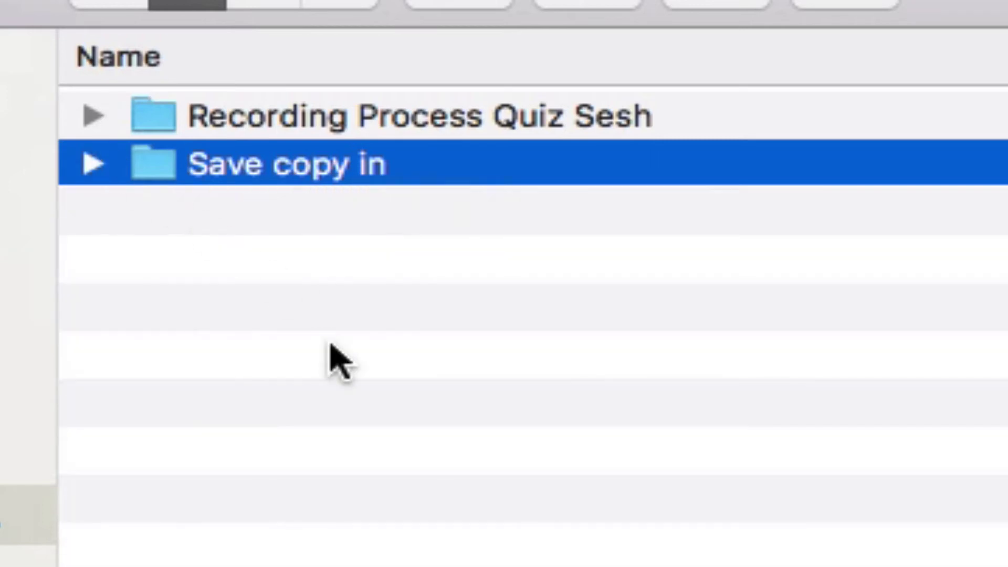
click(337, 361)
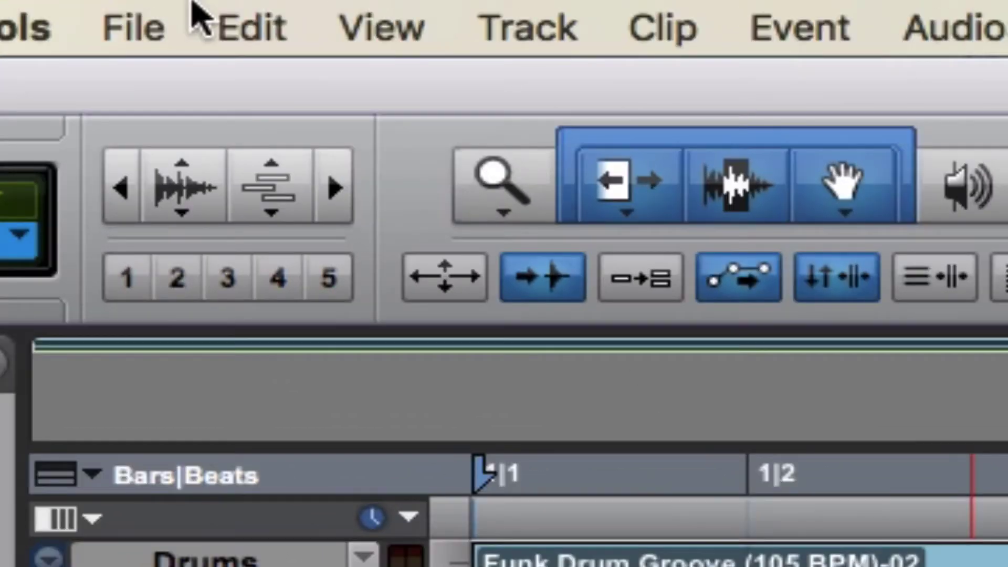
click(113, 27)
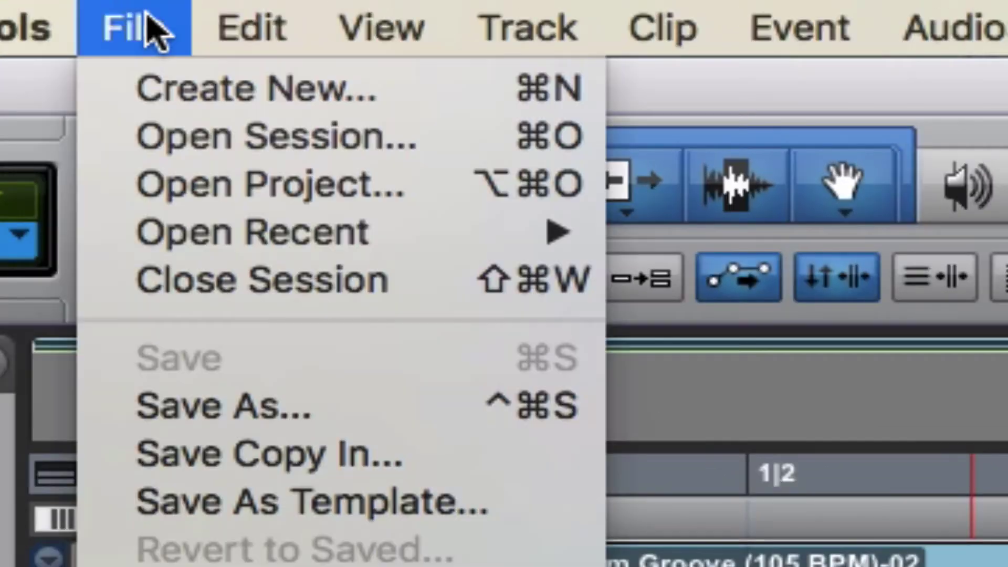
Start Save Copy In with Audio Files ticked under Items To Copy.
click(390, 457)
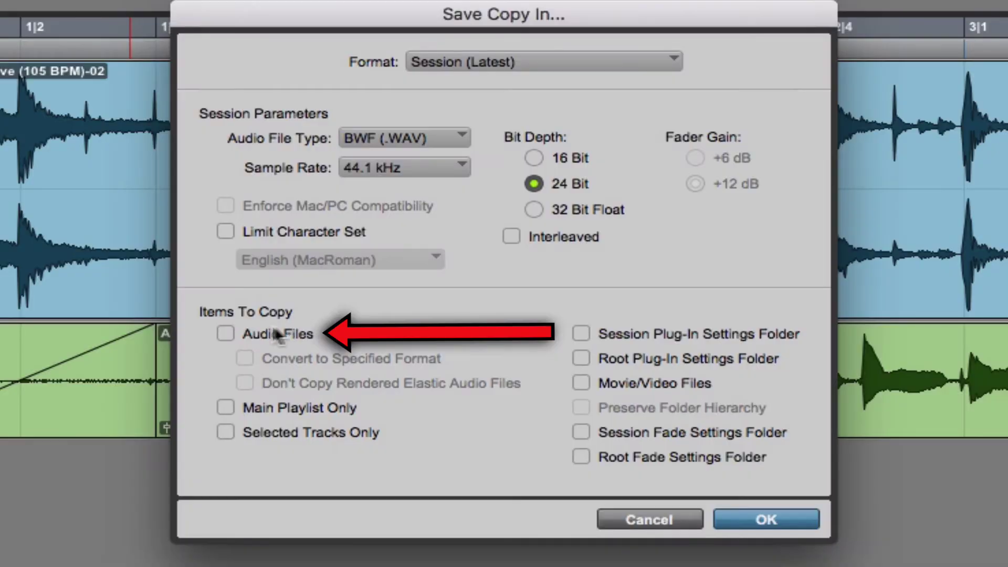
click(227, 334)
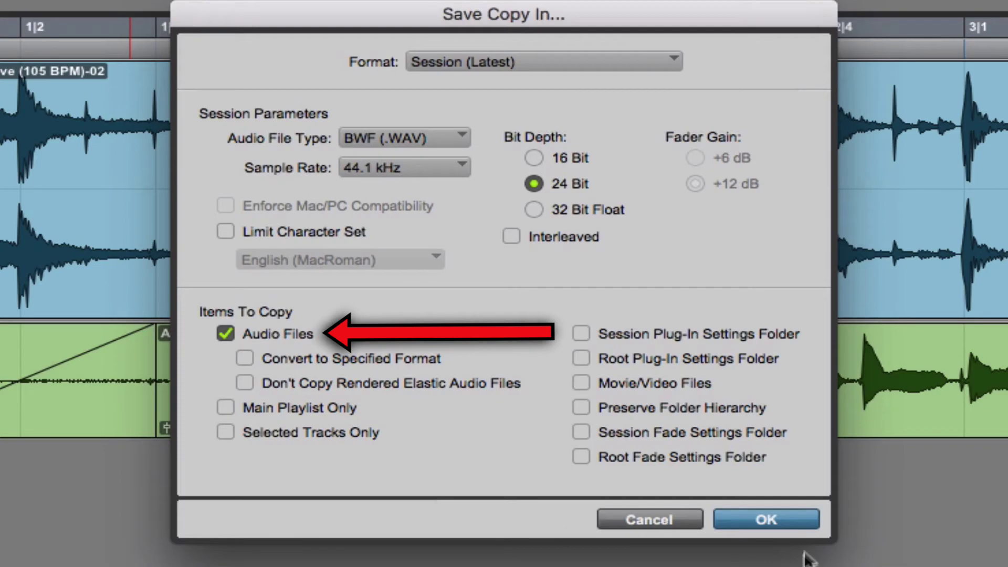
click(765, 520)
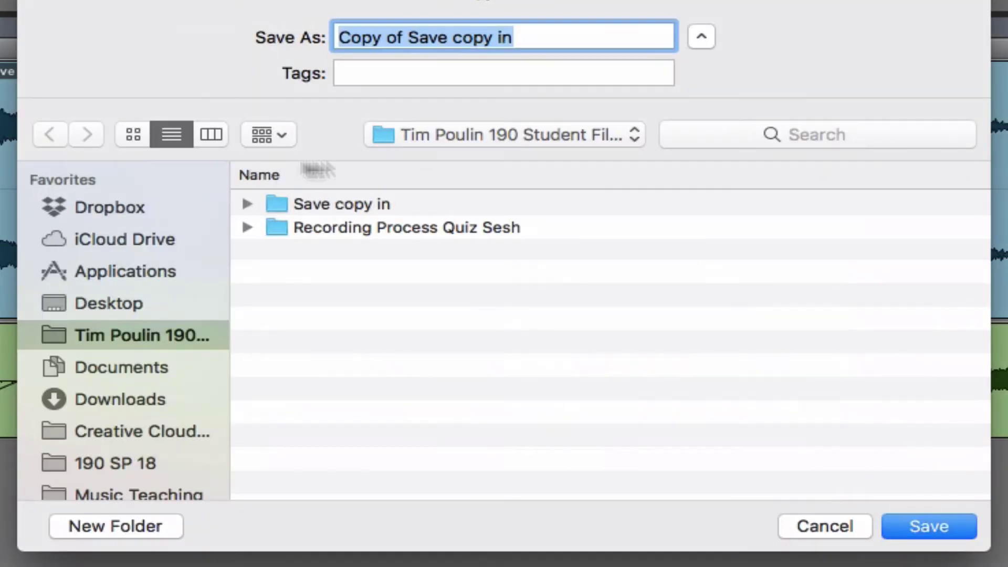
Save the copy as 'All files saved in the folder' in place of 'Copy of Save copy in'.
click(399, 37)
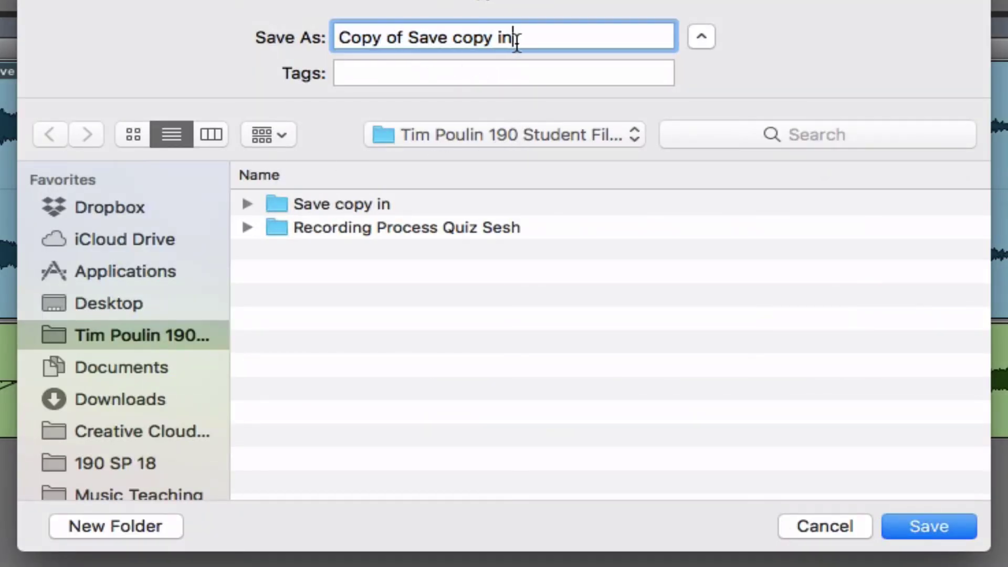
drag(514, 38, 276, 47)
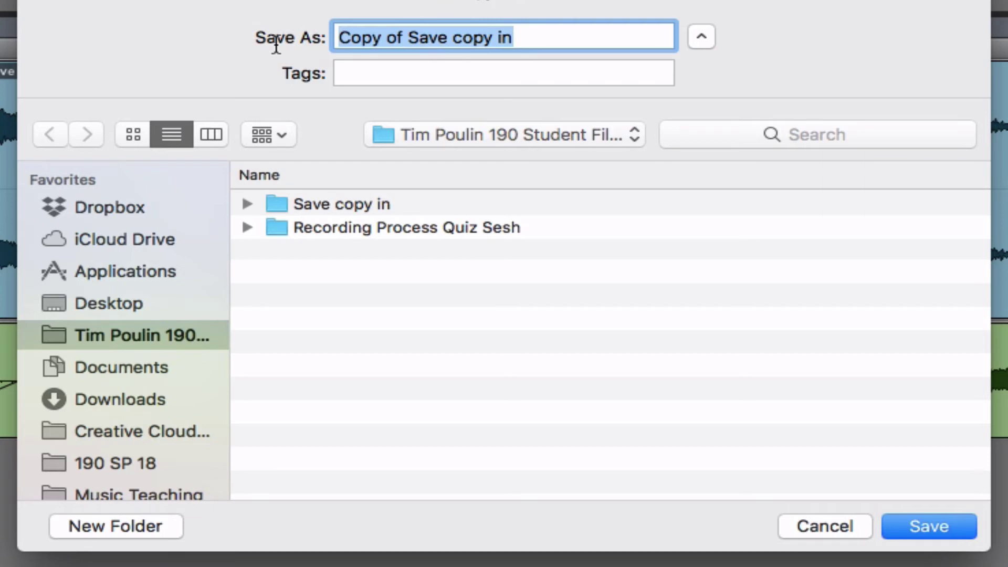
text(All files sav)
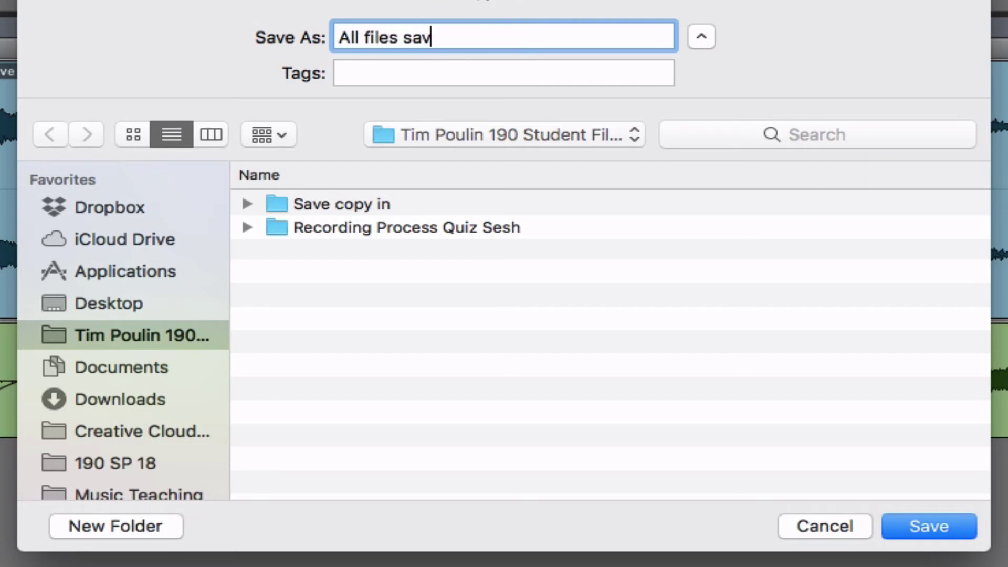
text(ed in the fo)
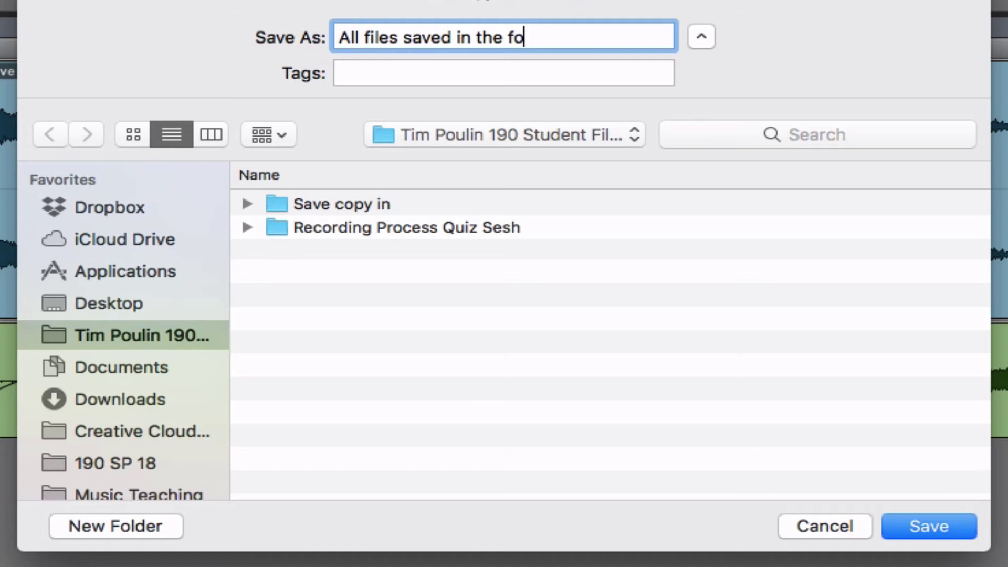
text(lder)
key(Return)
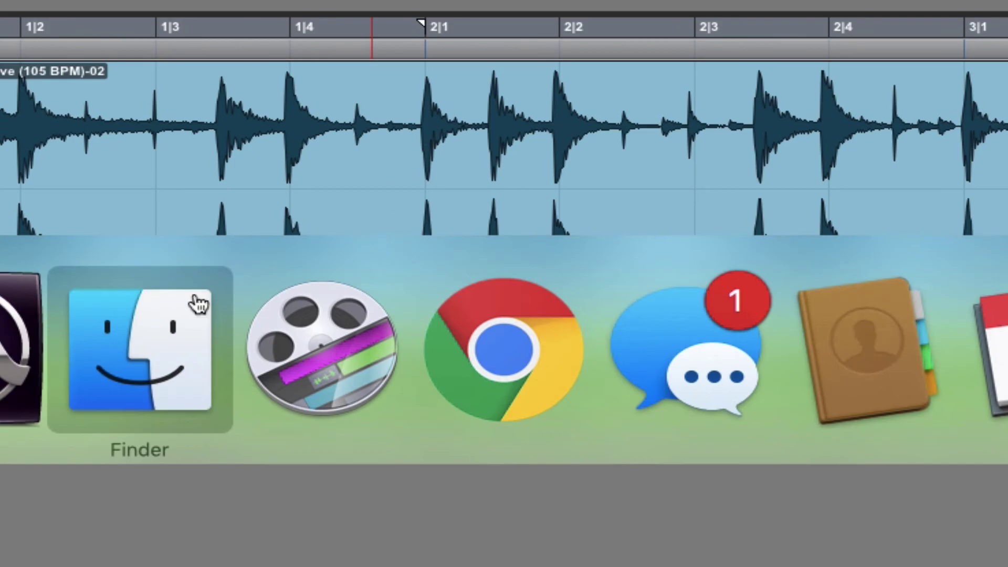
In Finder, view the new folder's .ptx session file and its three copied audio files.
click(143, 347)
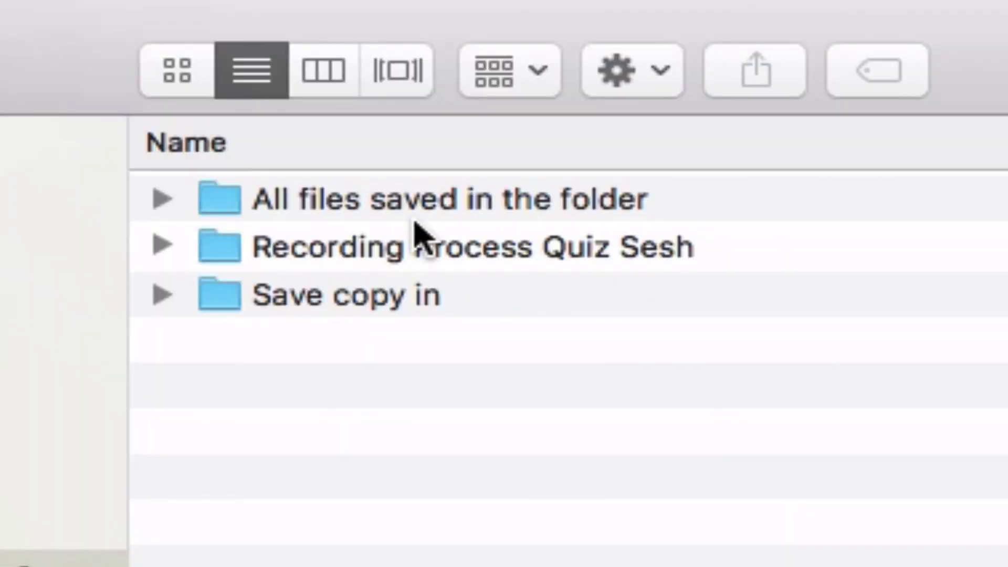
double_click(391, 215)
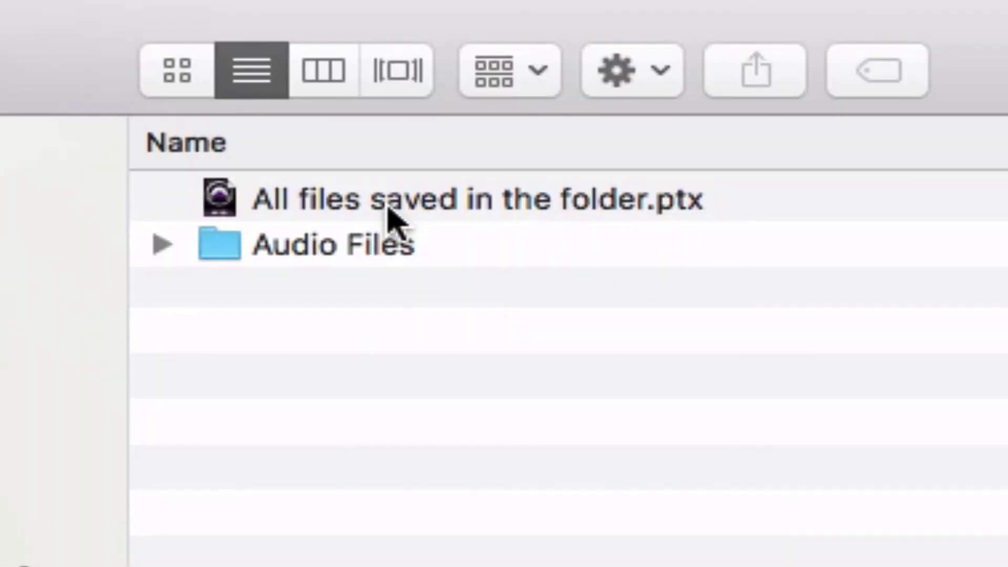
click(323, 205)
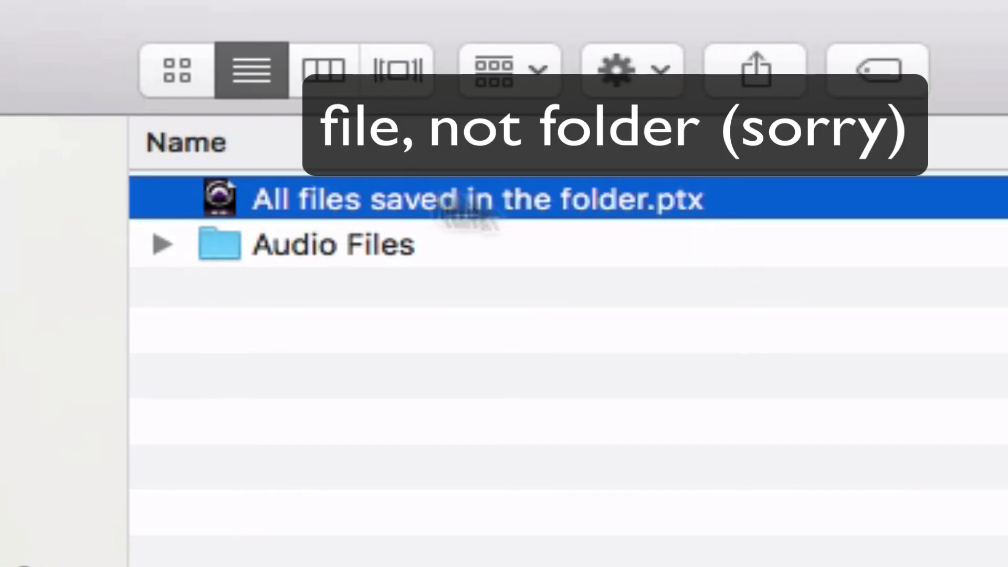
click(162, 244)
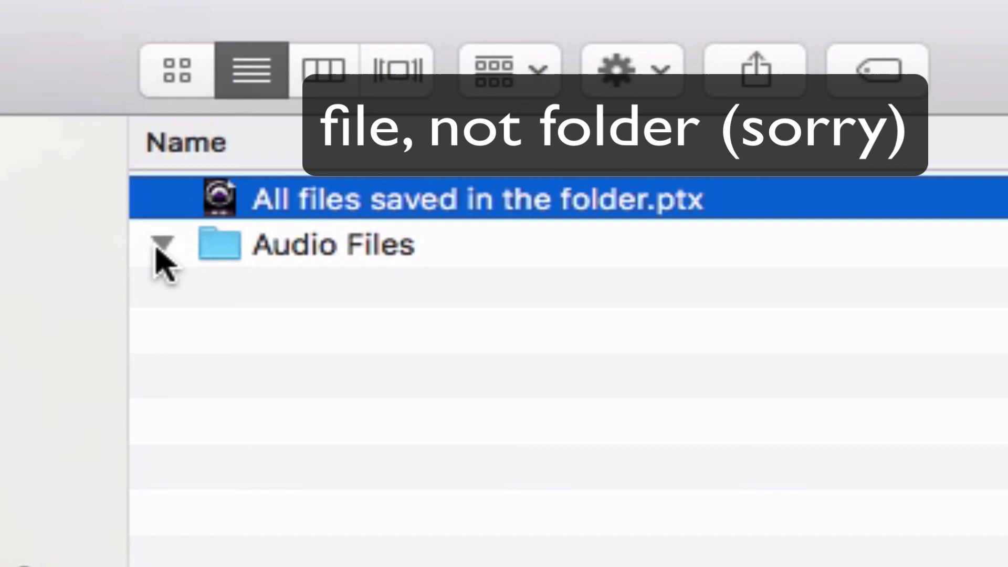